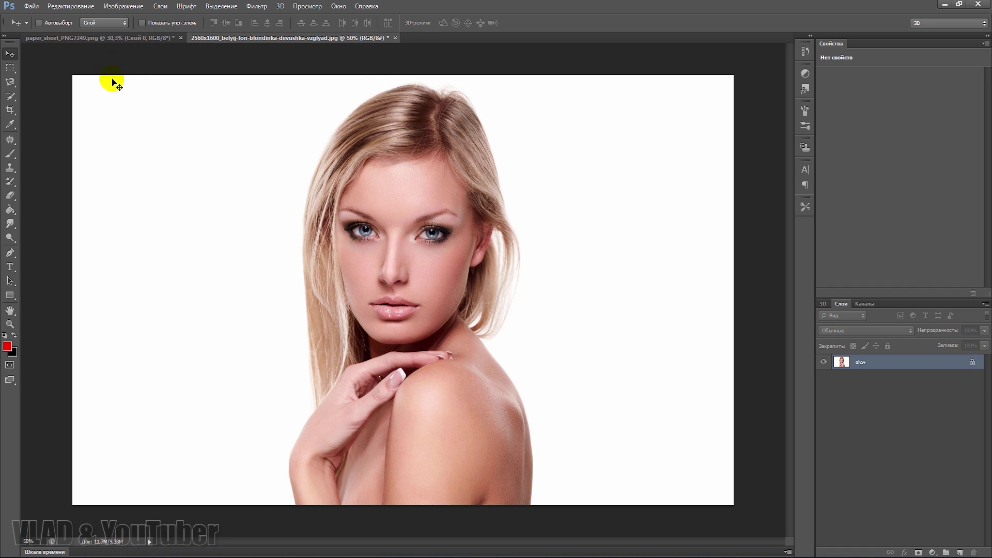
- Convert the portrait's locked Фон background into an ordinary layer, Слой 0
{"action": "left_click", "coordinate": [107, 41]}
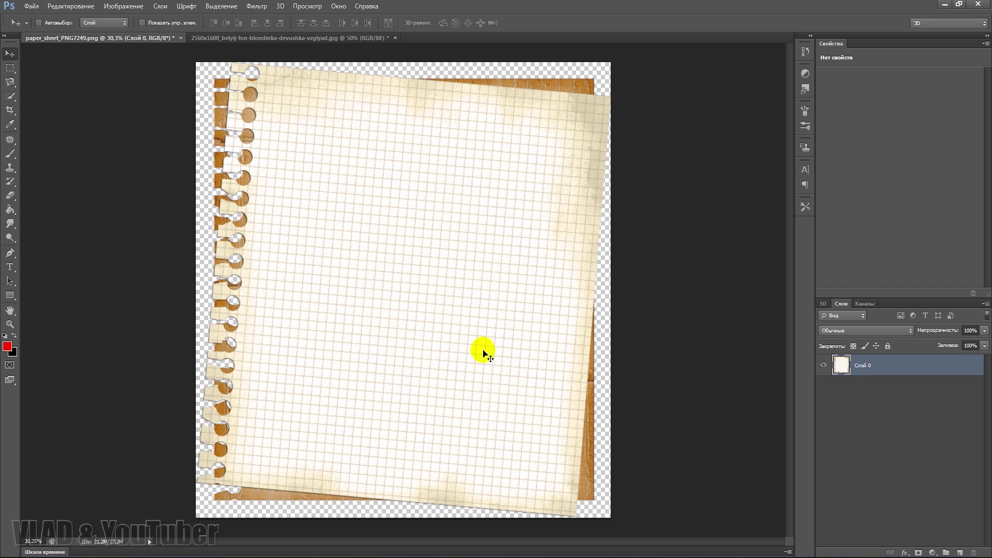
{"action": "left_click", "coordinate": [292, 38]}
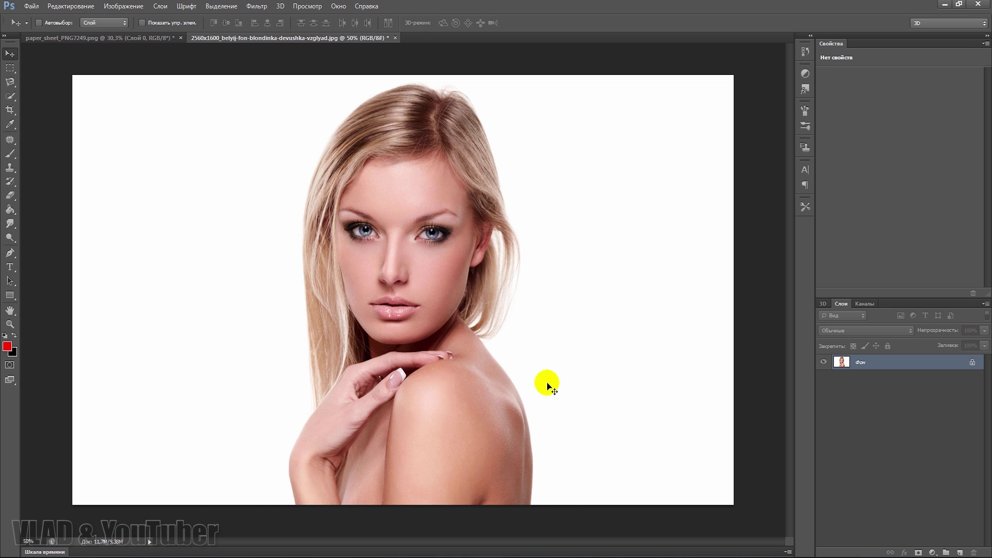
{"action": "right_click", "coordinate": [868, 364]}
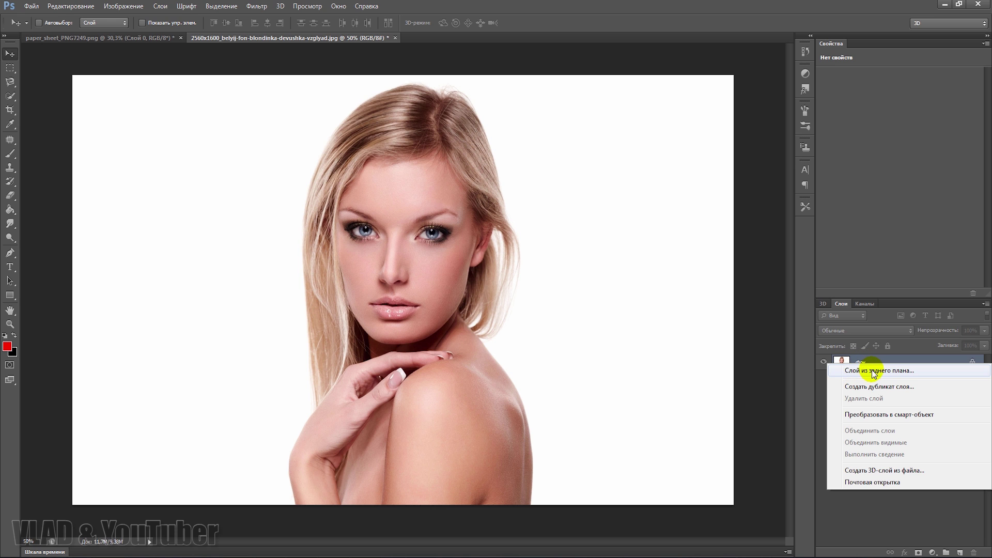
{"action": "left_click", "coordinate": [874, 371]}
{"action": "left_click", "coordinate": [616, 181]}
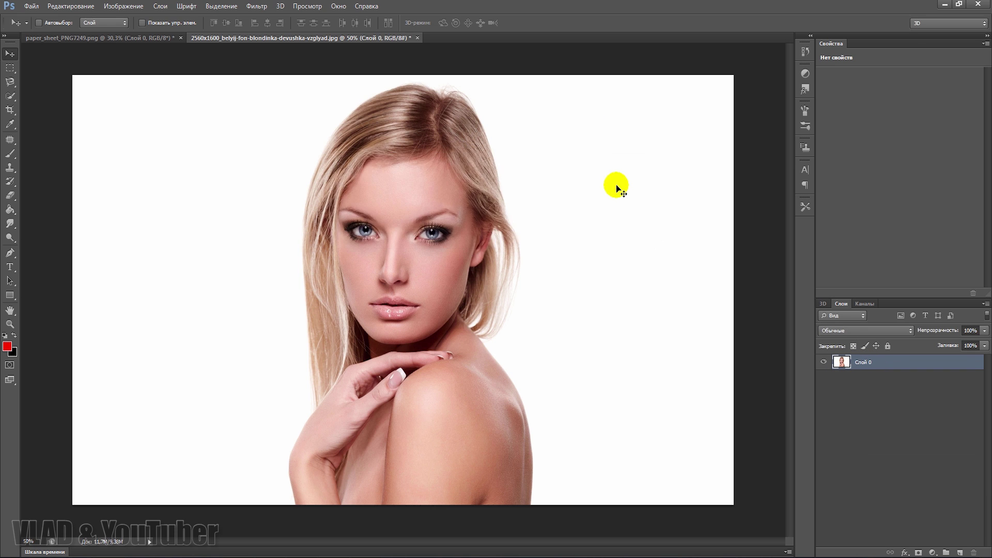
- Duplicate Слой 0 to create Слой 0 копия
{"action": "right_click", "coordinate": [861, 368]}
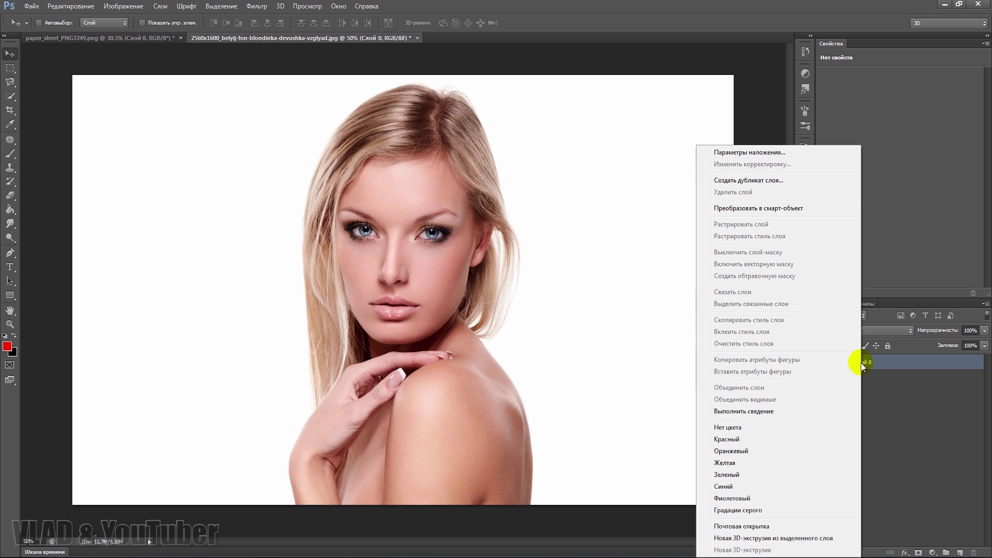
{"action": "left_click", "coordinate": [751, 180]}
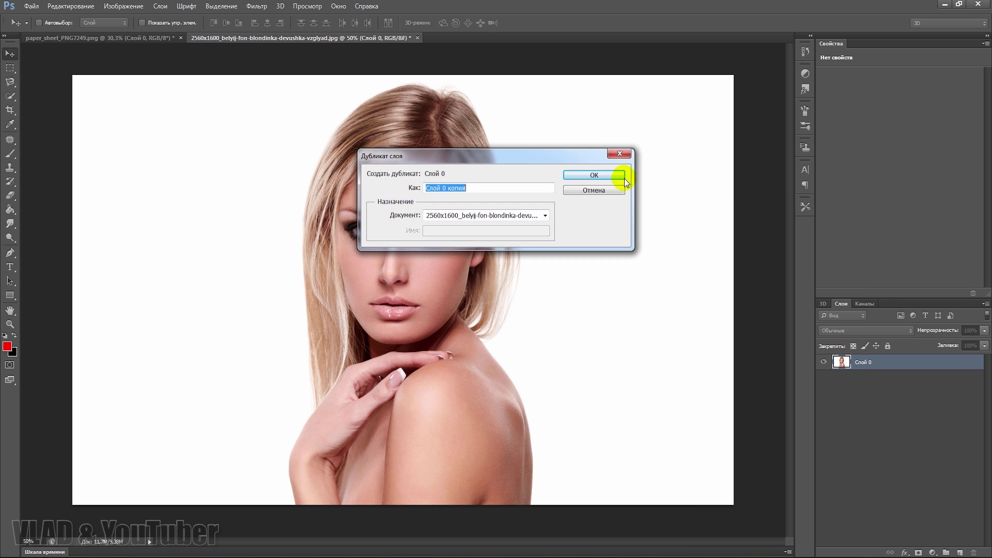
{"action": "left_click", "coordinate": [605, 176]}
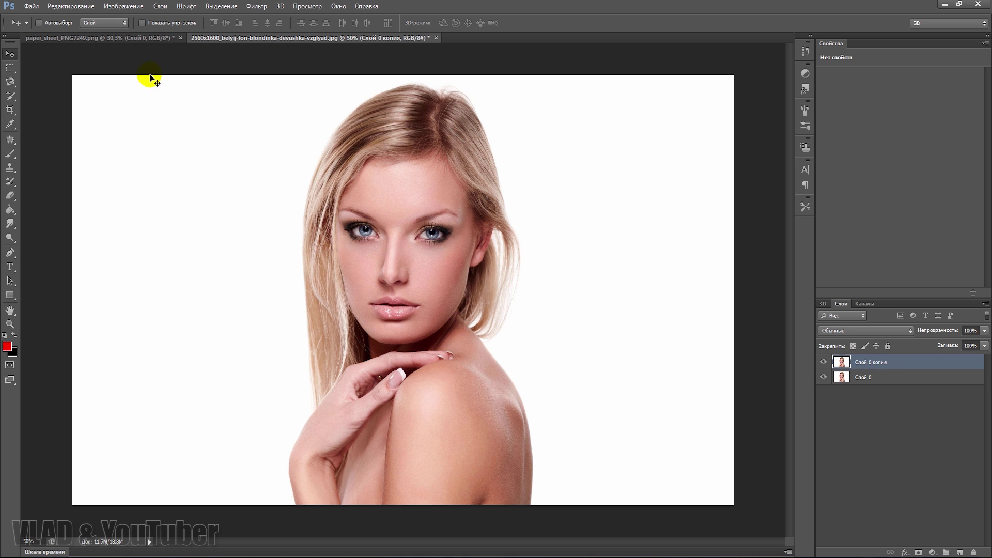
- Desaturate Слой 0 копия to grayscale and duplicate it as Слой 0 копия 2
{"action": "left_click", "coordinate": [129, 6]}
{"action": "mouse_move", "coordinate": [187, 33]}
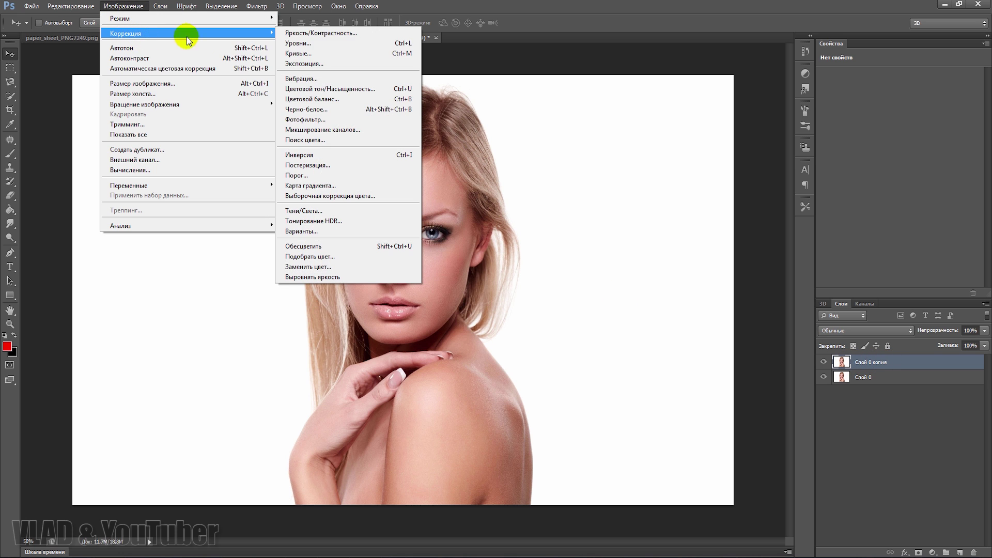
{"action": "left_click", "coordinate": [315, 247]}
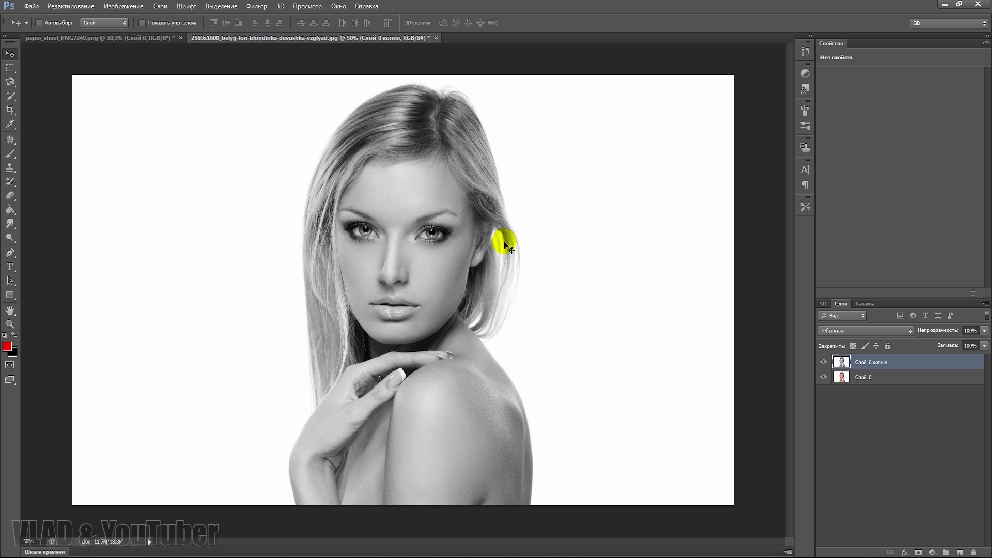
{"action": "right_click", "coordinate": [863, 364]}
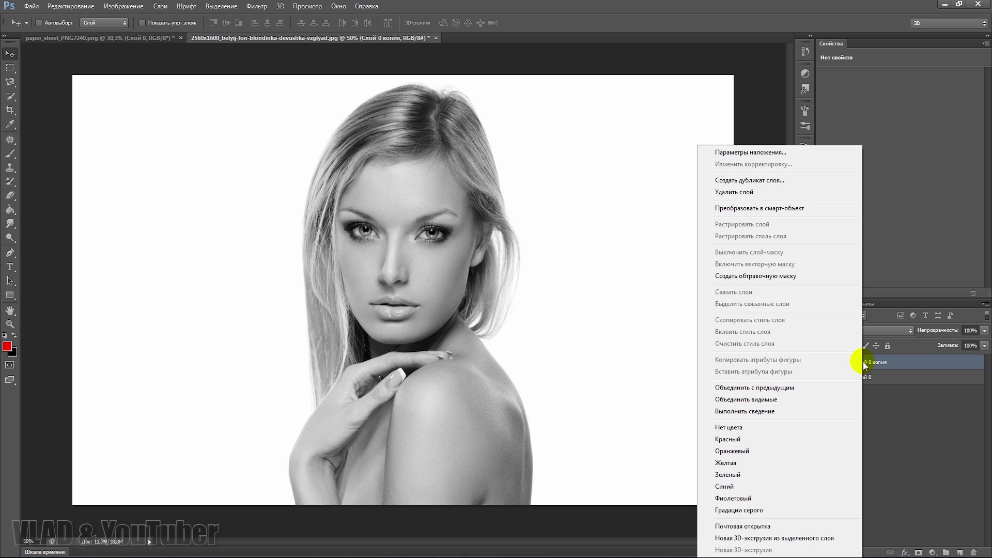
{"action": "left_click", "coordinate": [748, 181]}
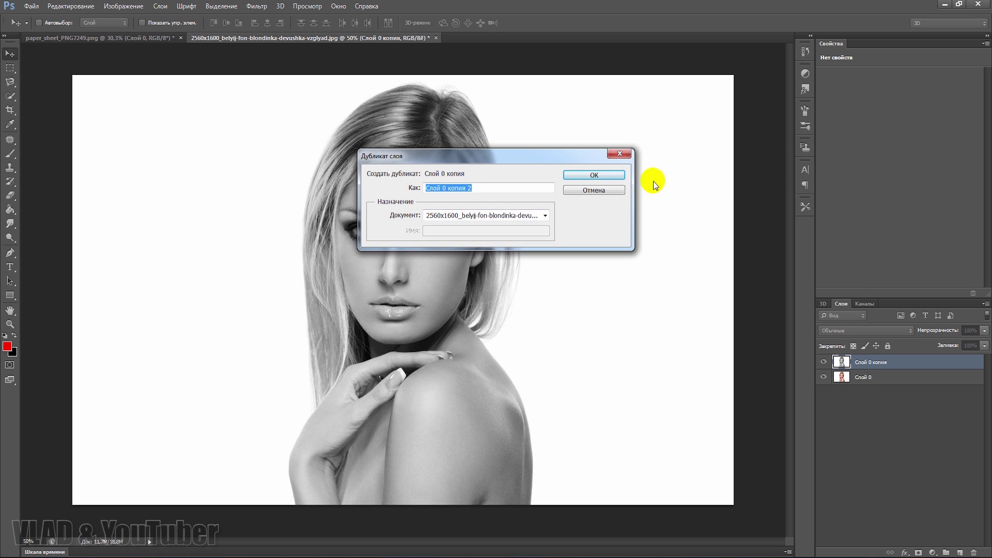
{"action": "left_click", "coordinate": [606, 175]}
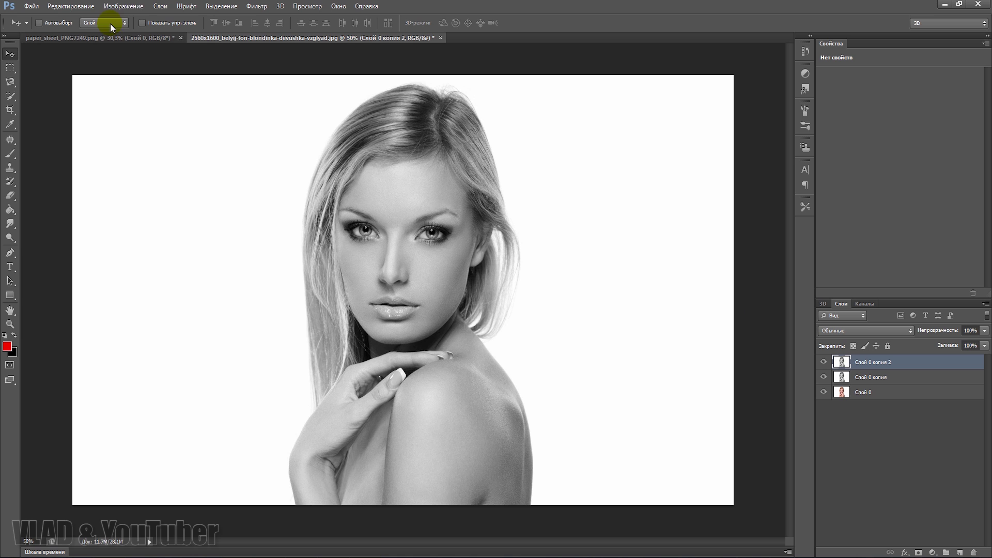
{"action": "left_click", "coordinate": [123, 6]}
{"action": "mouse_move", "coordinate": [125, 33]}
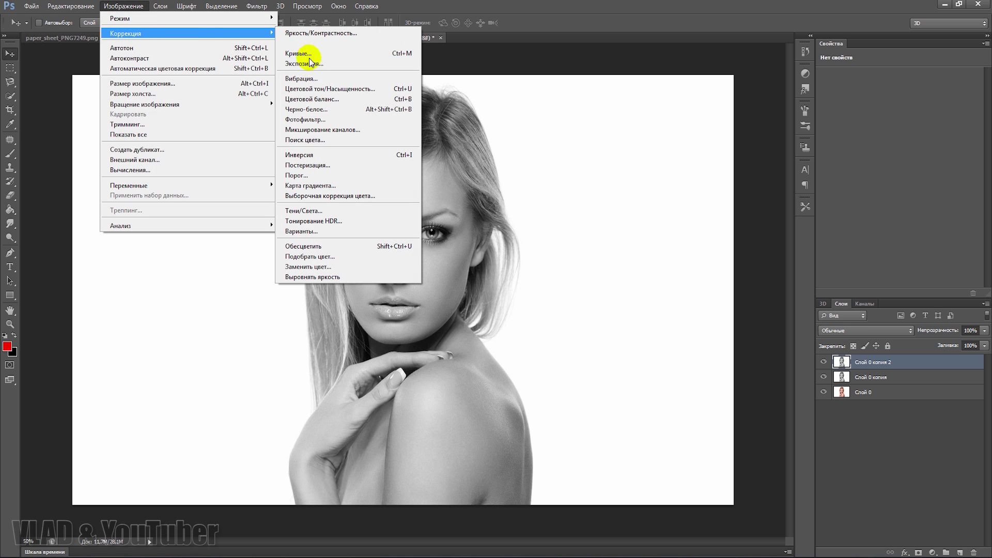
- Invert Слой 0 копия 2 and set its blend mode to Осветление основы (Color Dodge)
{"action": "left_click", "coordinate": [311, 156]}
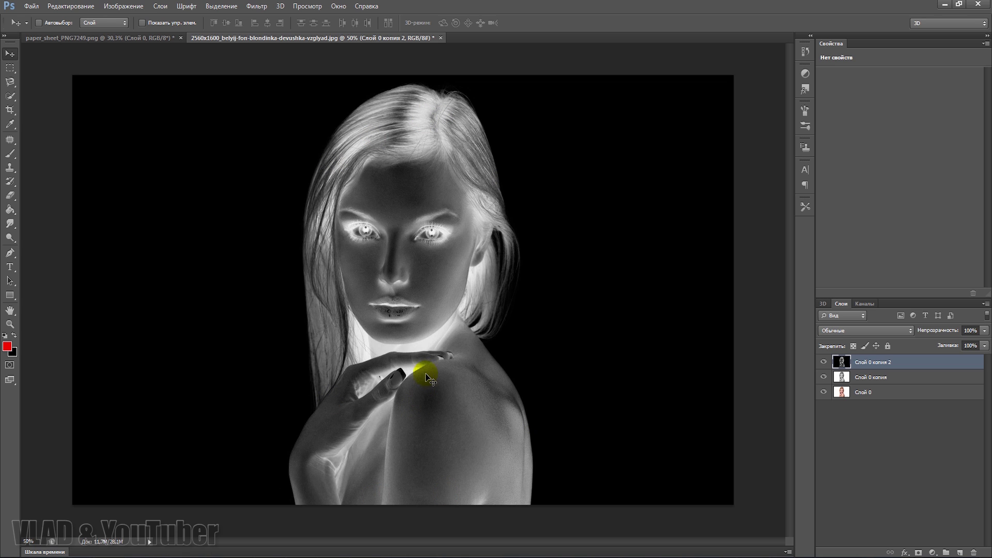
{"action": "left_click", "coordinate": [844, 330]}
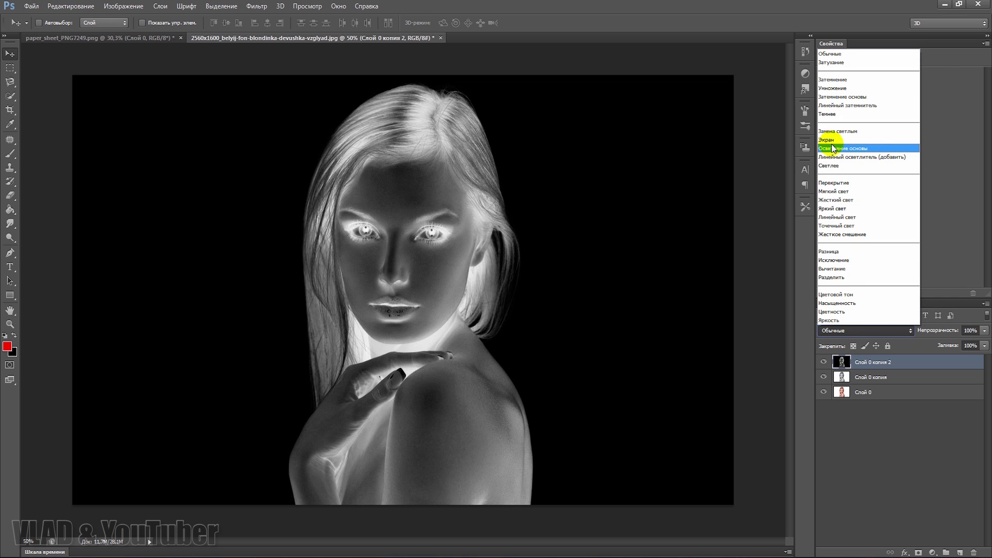
{"action": "left_click", "coordinate": [833, 148]}
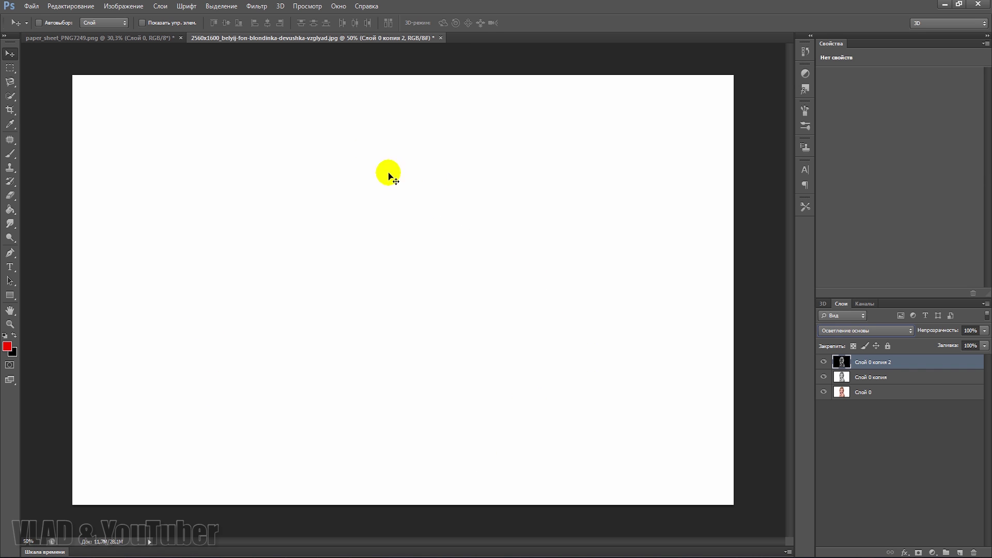
{"action": "left_click", "coordinate": [256, 6]}
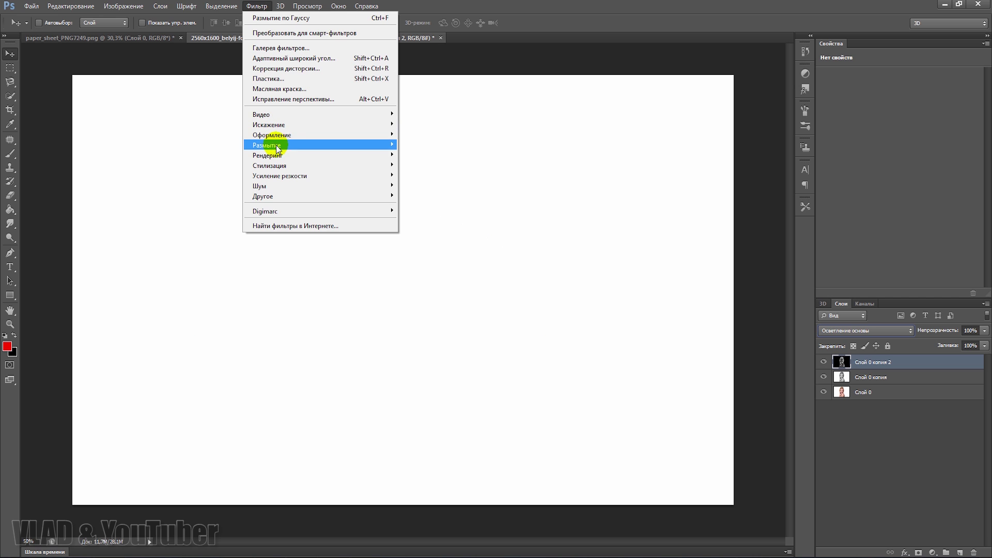
{"action": "mouse_move", "coordinate": [318, 145]}
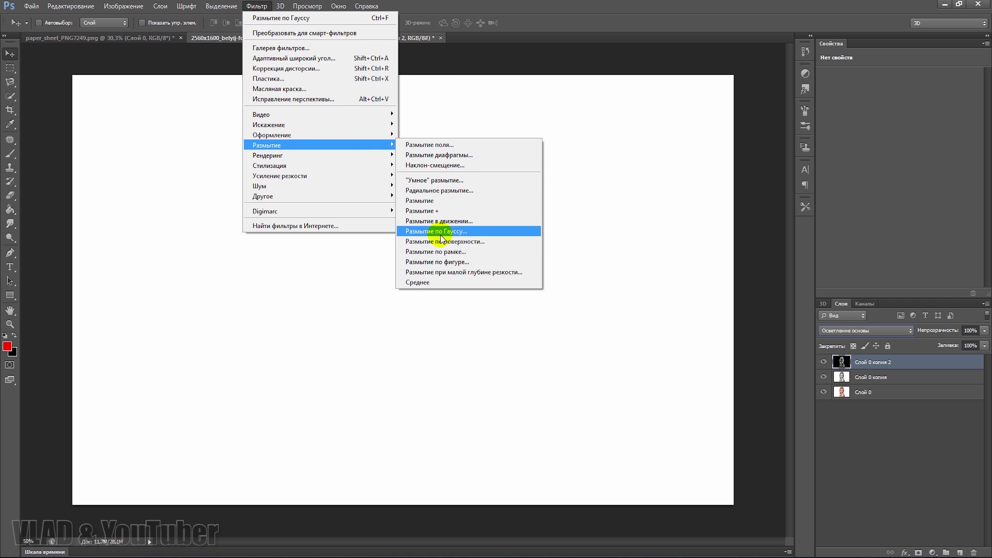
- Apply a Gaussian blur to the inverted layer, tuning the radius for pencil-sketch lines
{"action": "left_click", "coordinate": [436, 231]}
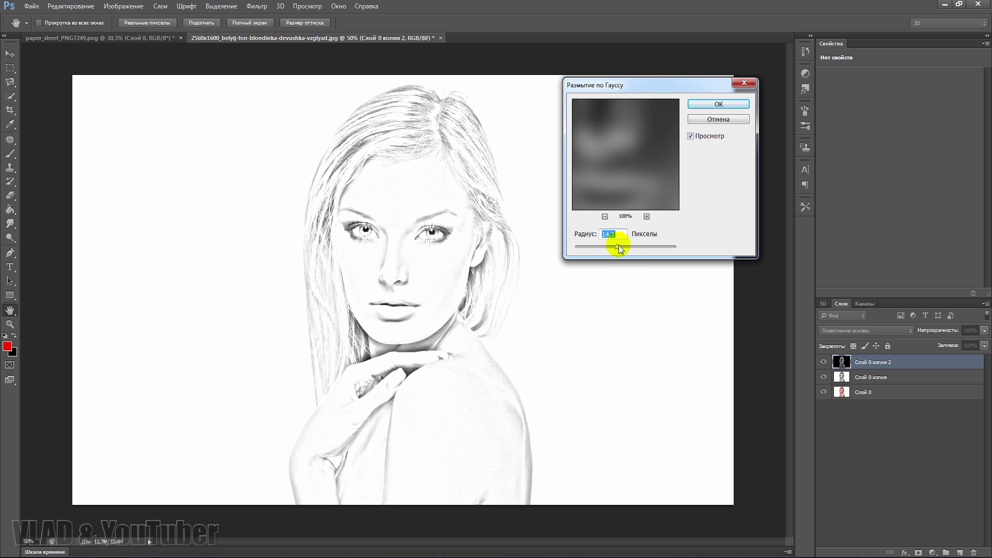
{"action": "left_click_drag", "start_coordinate": [618, 251], "coordinate": [593, 250]}
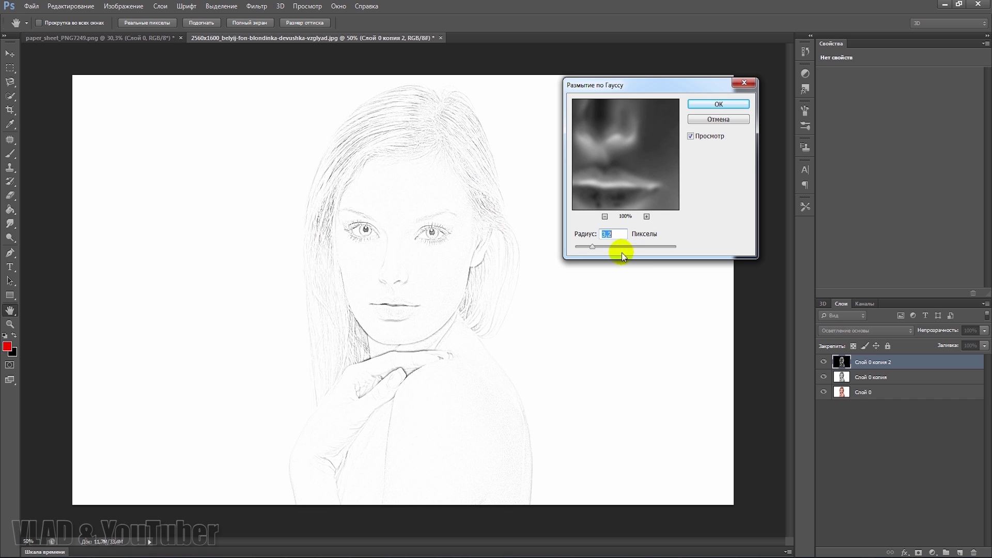
{"action": "left_click_drag", "start_coordinate": [598, 251], "coordinate": [620, 251]}
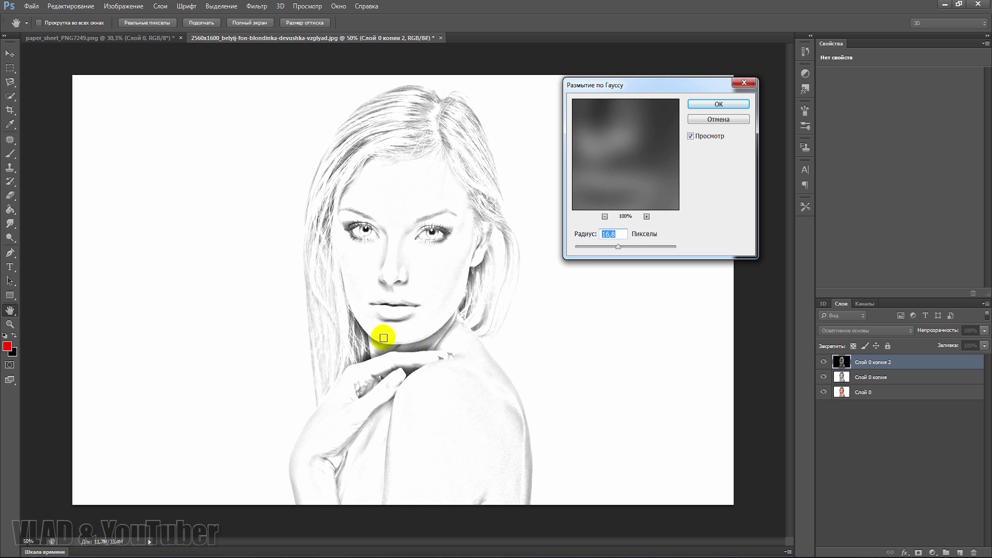
{"action": "left_click", "coordinate": [620, 252]}
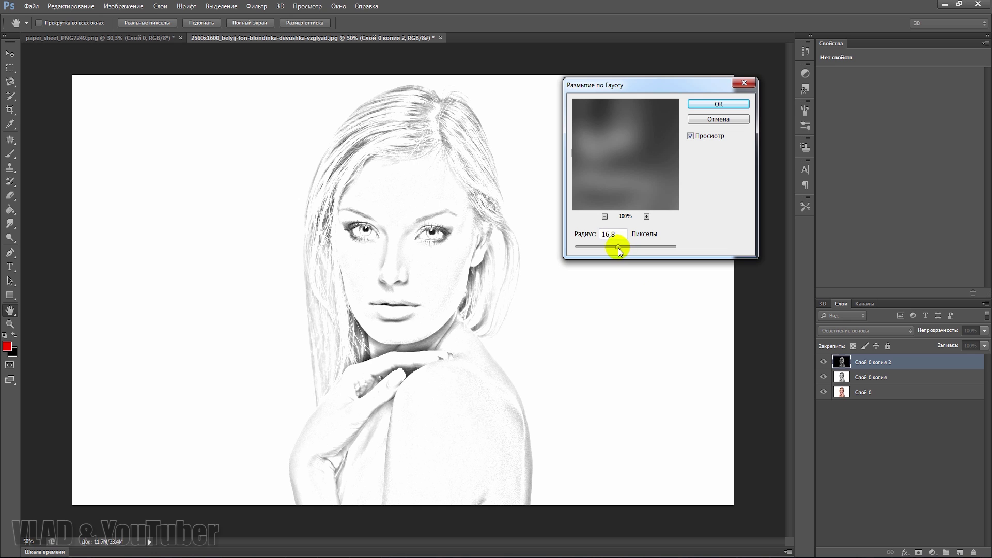
{"action": "left_click_drag", "start_coordinate": [615, 250], "coordinate": [618, 250]}
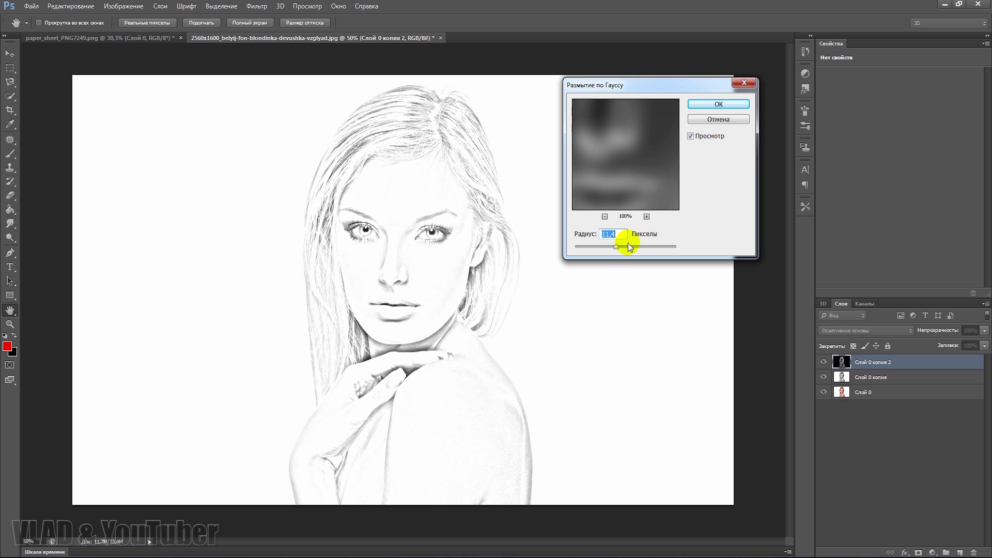
{"action": "left_click", "coordinate": [718, 104]}
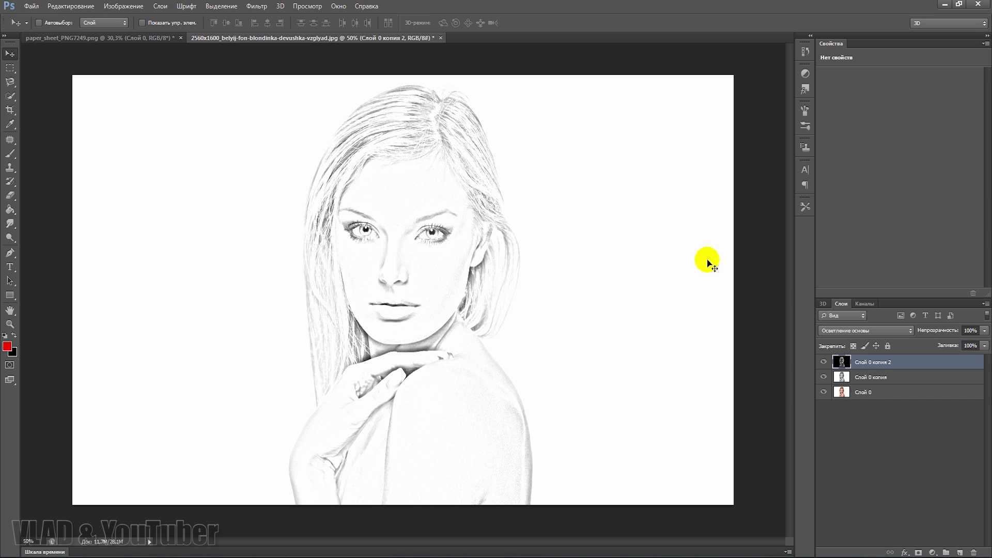
- Merge all three portrait layers into Слой 0 копия 2
{"action": "left_click", "coordinate": [866, 393], "text": "ctrl"}
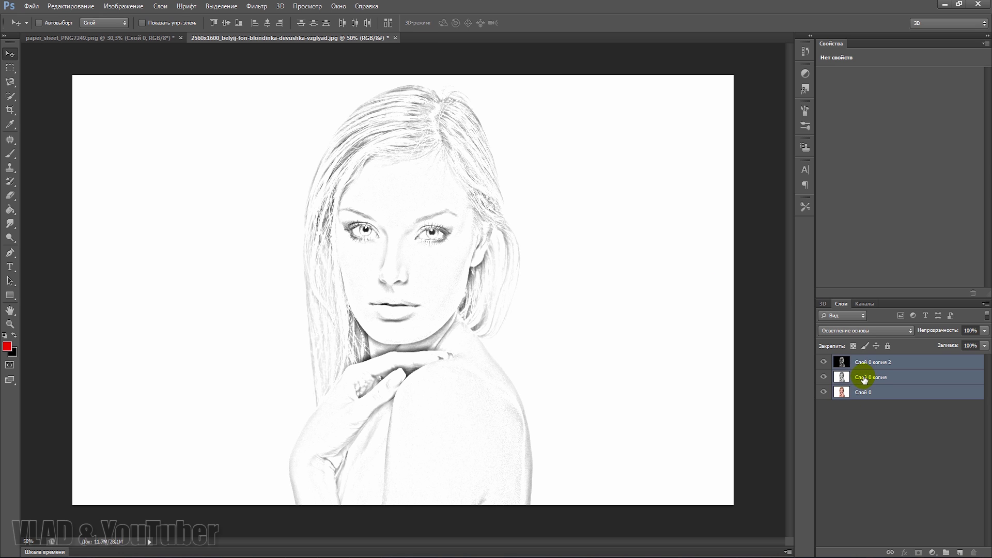
{"action": "right_click", "coordinate": [866, 379]}
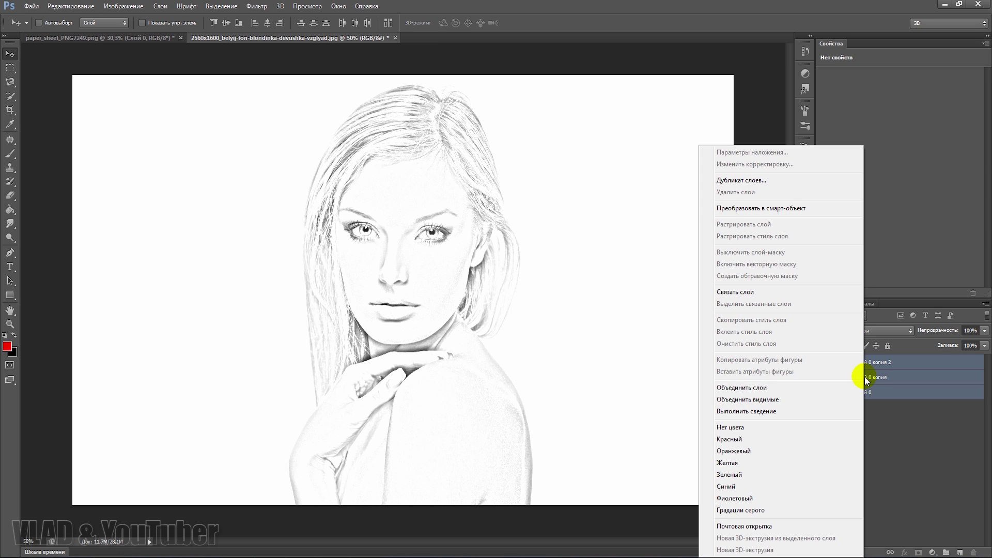
{"action": "left_click", "coordinate": [741, 389]}
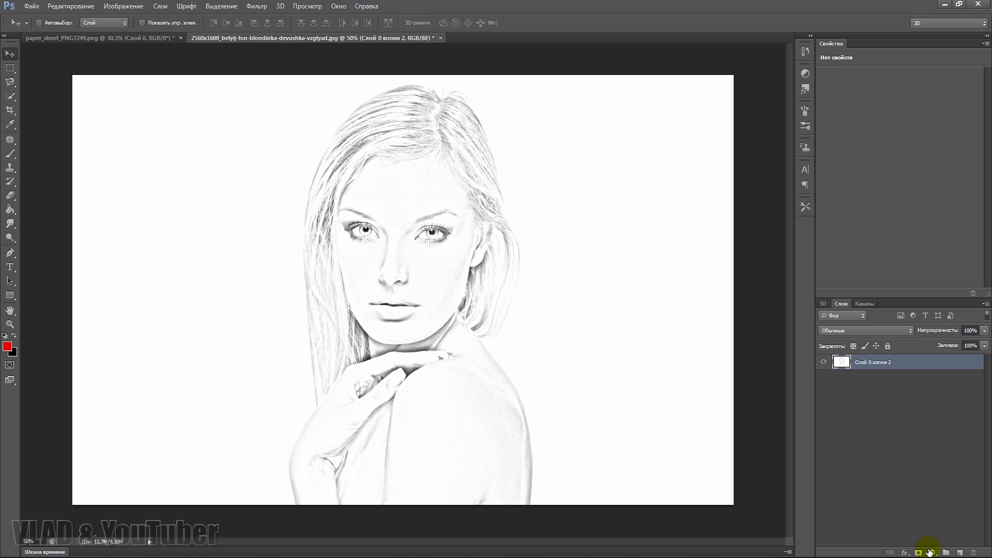
- Add a Levels adjustment layer, Уровни 1, with the black input at 142
{"action": "left_click", "coordinate": [934, 553]}
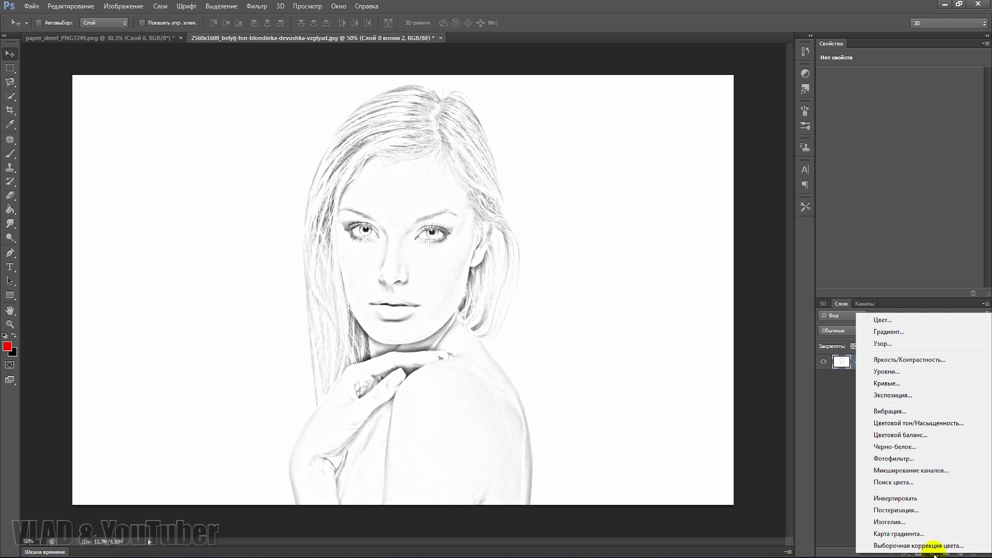
{"action": "left_click", "coordinate": [896, 374]}
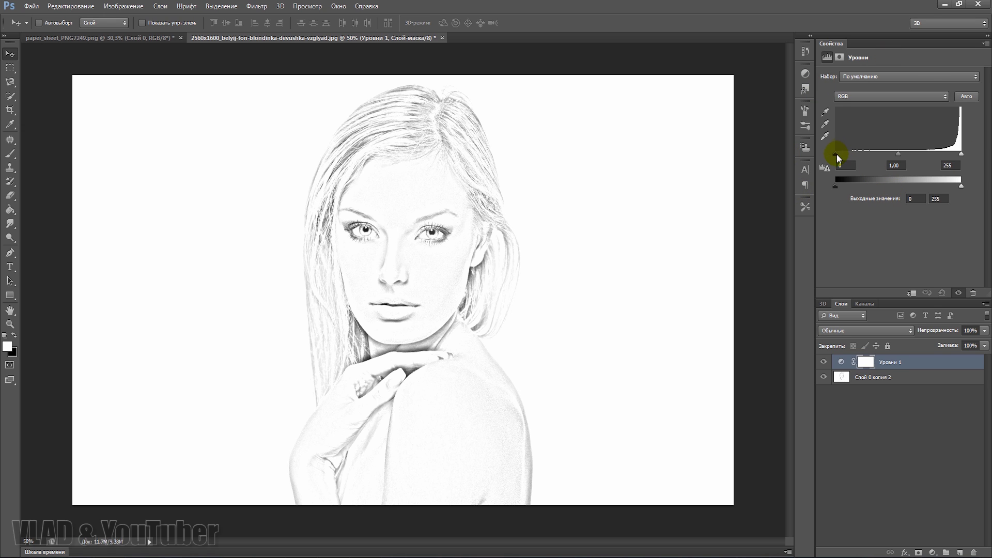
{"action": "mouse_move", "coordinate": [837, 154]}
{"action": "left_mouse_down"}
{"action": "mouse_move", "coordinate": [937, 157]}
{"action": "mouse_move", "coordinate": [908, 158]}
{"action": "left_mouse_up"}
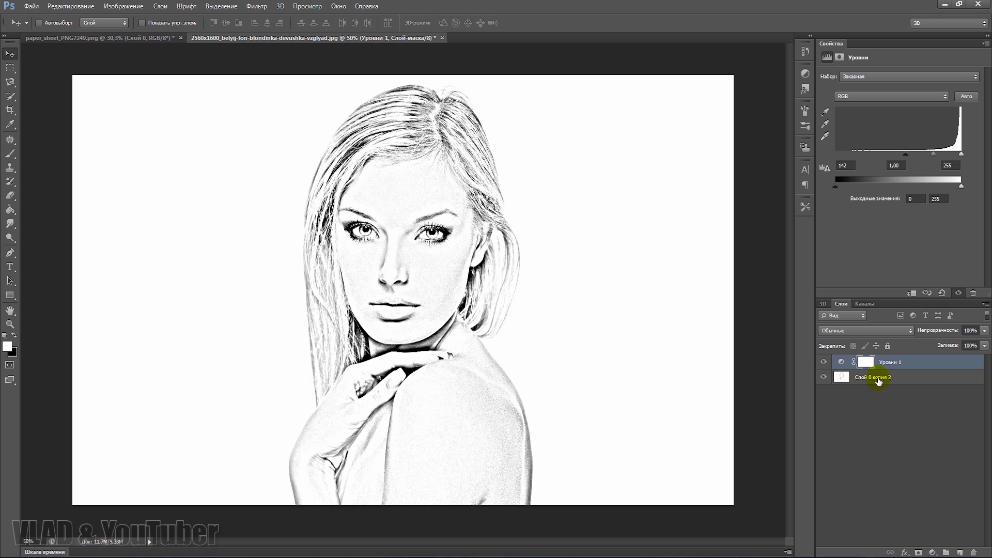
{"action": "left_click", "coordinate": [869, 381], "text": "shift"}
- Merge Levels into the sketch and drag it into paper_sheet_PNG7249.png as a new layer
{"action": "right_click", "coordinate": [868, 381]}
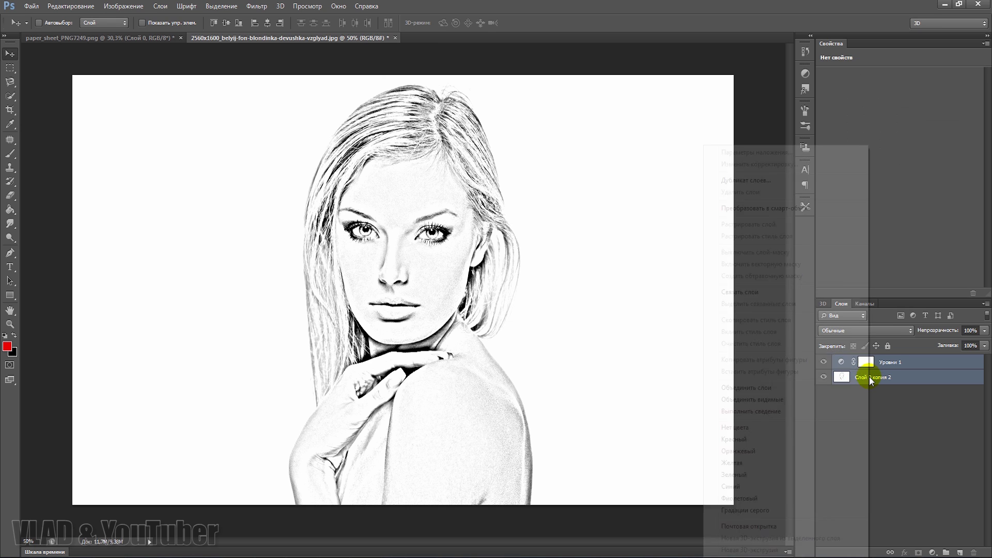
{"action": "left_click", "coordinate": [752, 387]}
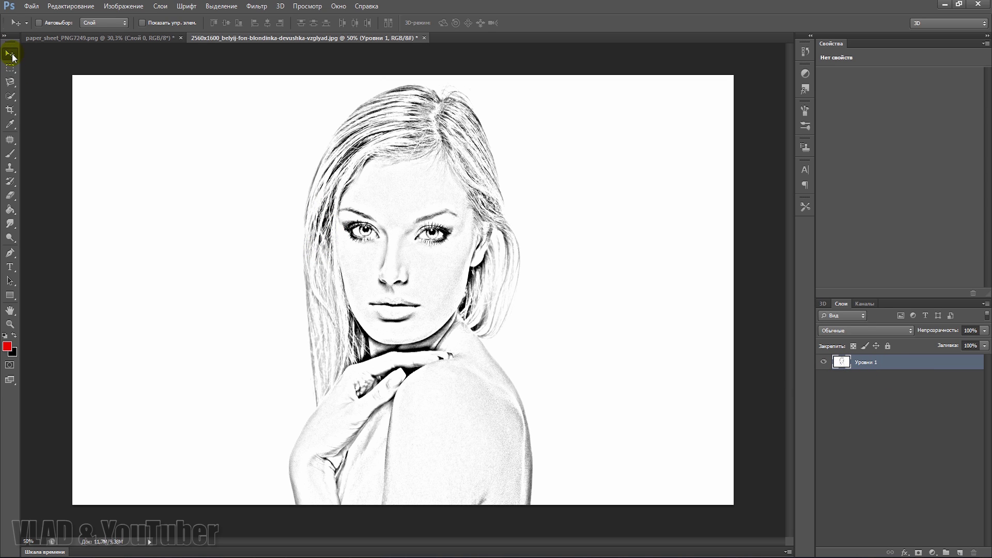
{"action": "mouse_move", "coordinate": [396, 247]}
{"action": "left_mouse_down"}
{"action": "mouse_move", "coordinate": [370, 195]}
{"action": "mouse_move", "coordinate": [365, 259]}
{"action": "mouse_move", "coordinate": [264, 181]}
{"action": "mouse_move", "coordinate": [482, 295]}
{"action": "mouse_move", "coordinate": [96, 41]}
{"action": "mouse_move", "coordinate": [354, 243]}
{"action": "left_mouse_up"}
{"action": "left_click_drag", "start_coordinate": [395, 276], "coordinate": [394, 273]}
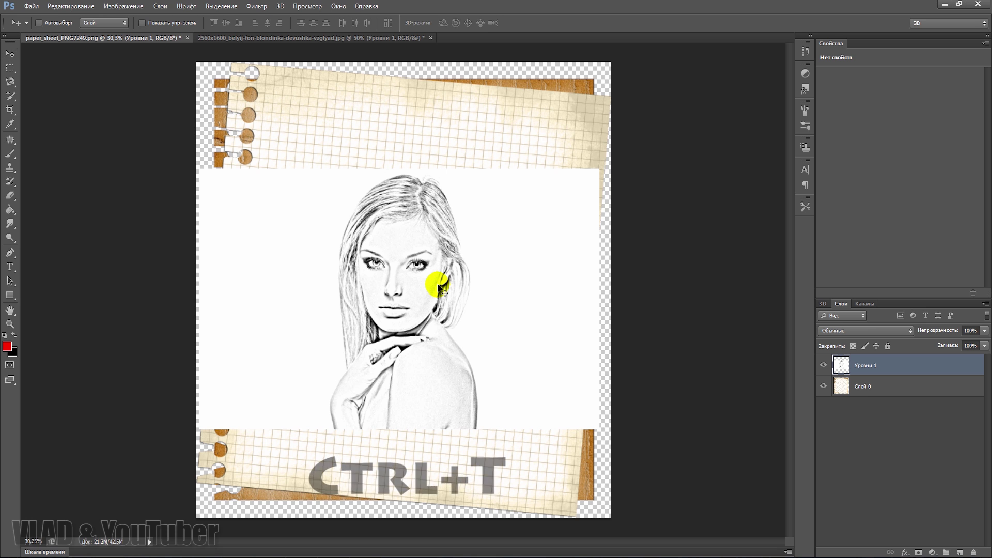
- Scale the sketch to about 146%, shift it left, and rotate it about 5°
{"action": "key", "text": "ctrl+t"}
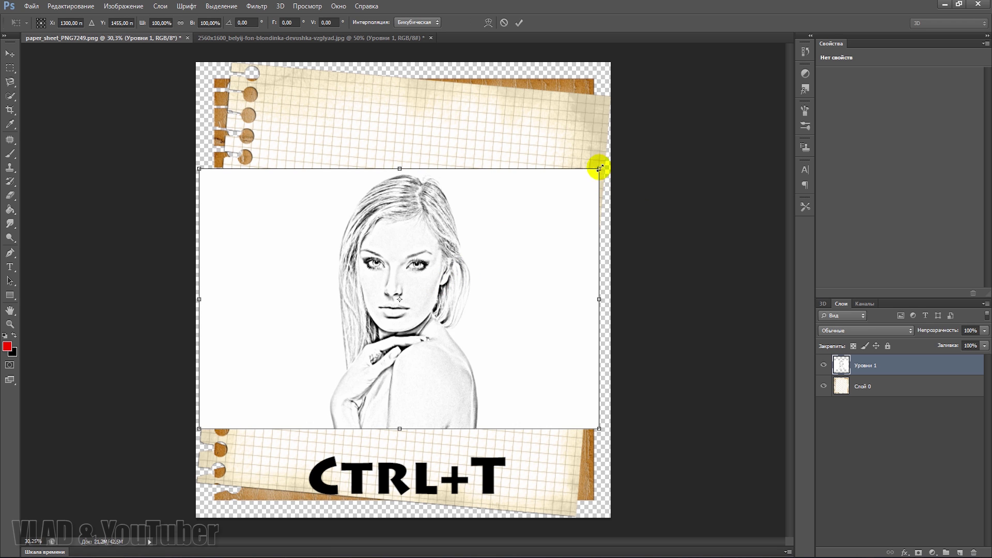
{"action": "left_click_drag", "start_coordinate": [599, 169], "coordinate": [750, 72]}
{"action": "left_click_drag", "start_coordinate": [536, 185], "coordinate": [510, 204]}
{"action": "left_click_drag", "start_coordinate": [699, 119], "coordinate": [710, 93]}
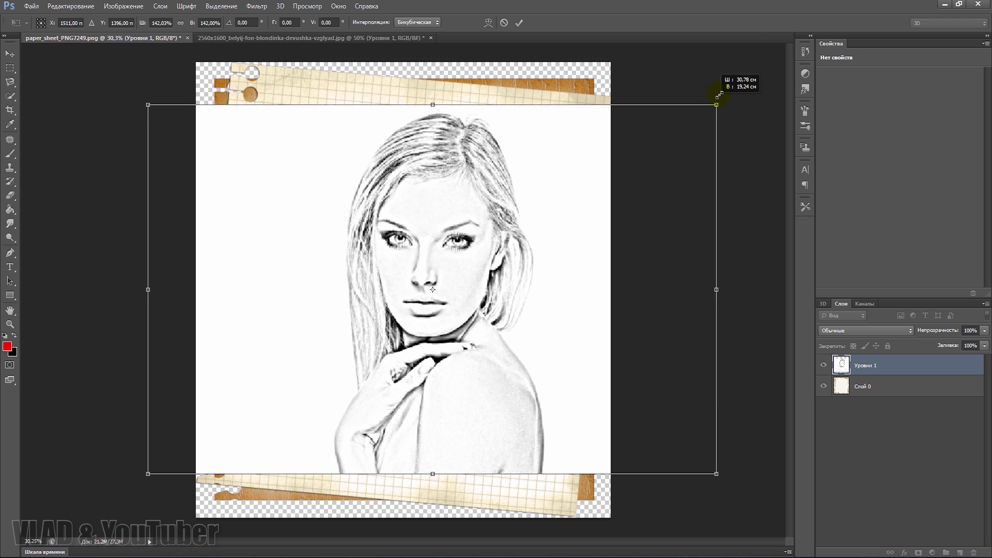
{"action": "left_click_drag", "start_coordinate": [507, 199], "coordinate": [479, 200]}
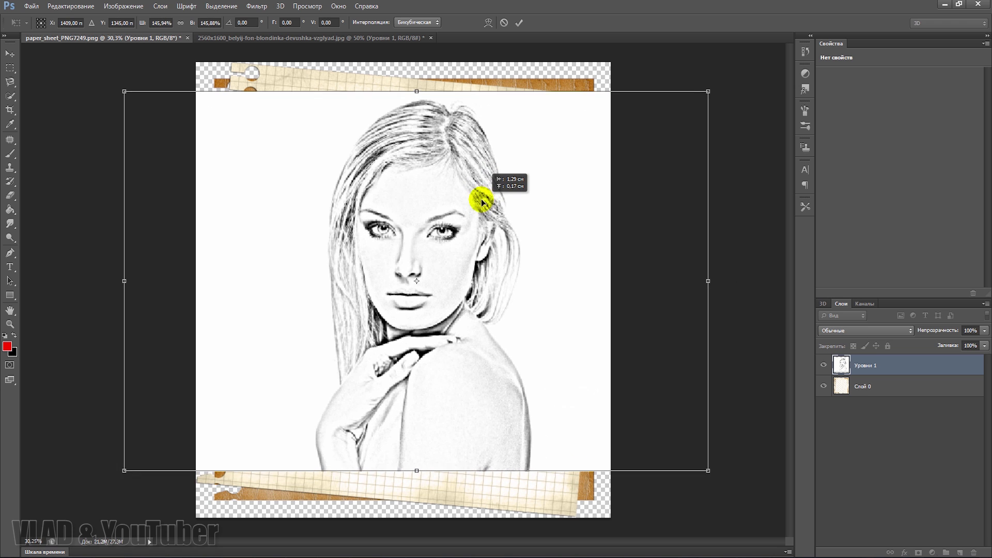
{"action": "left_click_drag", "start_coordinate": [713, 81], "coordinate": [731, 106]}
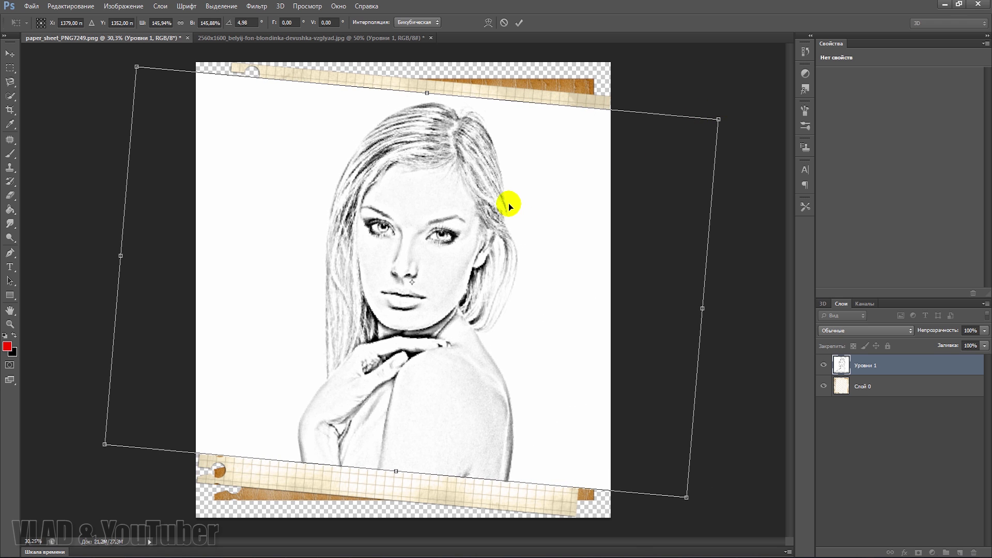
{"action": "key", "text": "Return"}
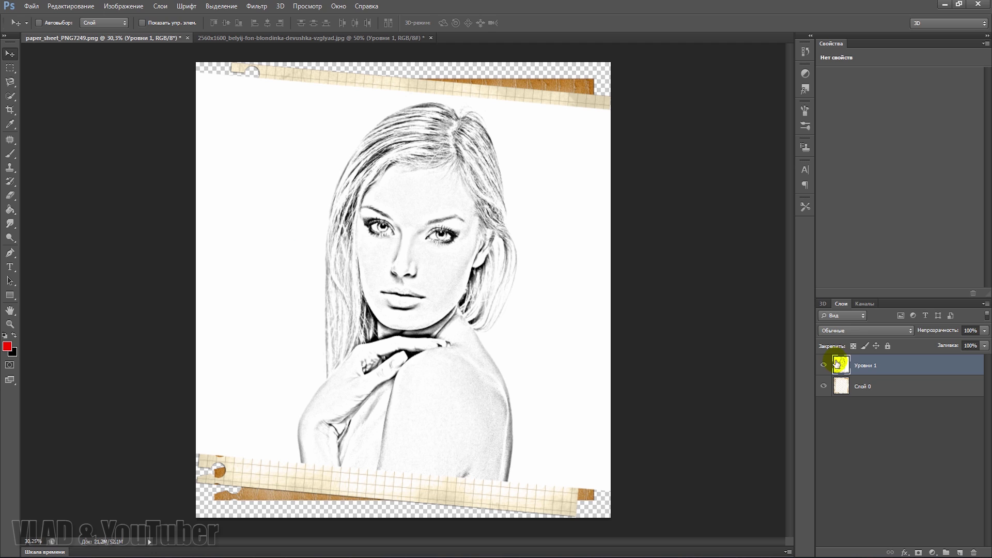
- Set the sketch layer Уровни 1 to Умножение (Multiply) blending
{"action": "left_click", "coordinate": [846, 330]}
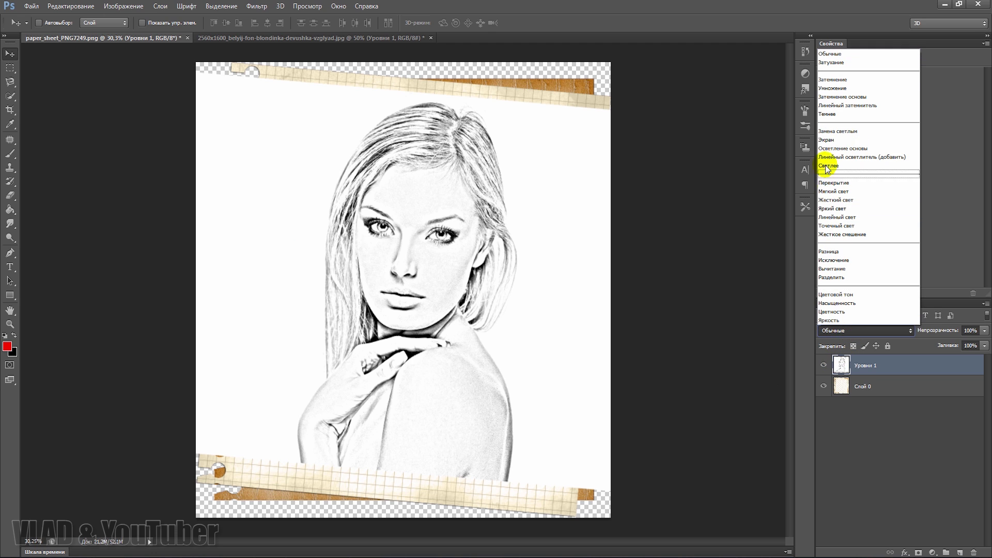
{"action": "left_click", "coordinate": [836, 87]}
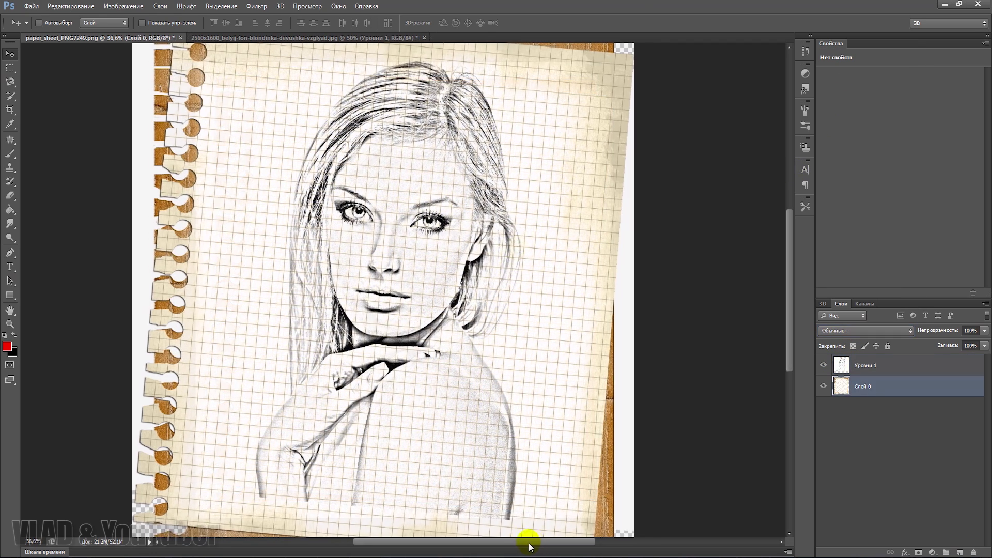
{"action": "left_click_drag", "start_coordinate": [532, 539], "coordinate": [501, 542]}
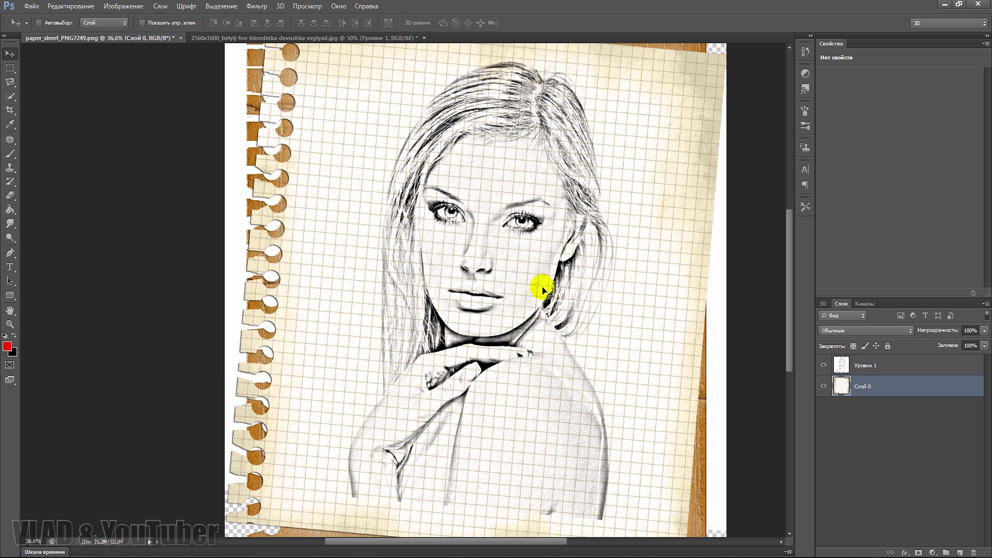
{"action": "scroll", "coordinate": [539, 288], "scroll_direction": "down", "scroll_amount": 1, "text": "alt"}
{"action": "scroll", "coordinate": [540, 288], "scroll_direction": "down", "scroll_amount": 1, "text": "alt"}
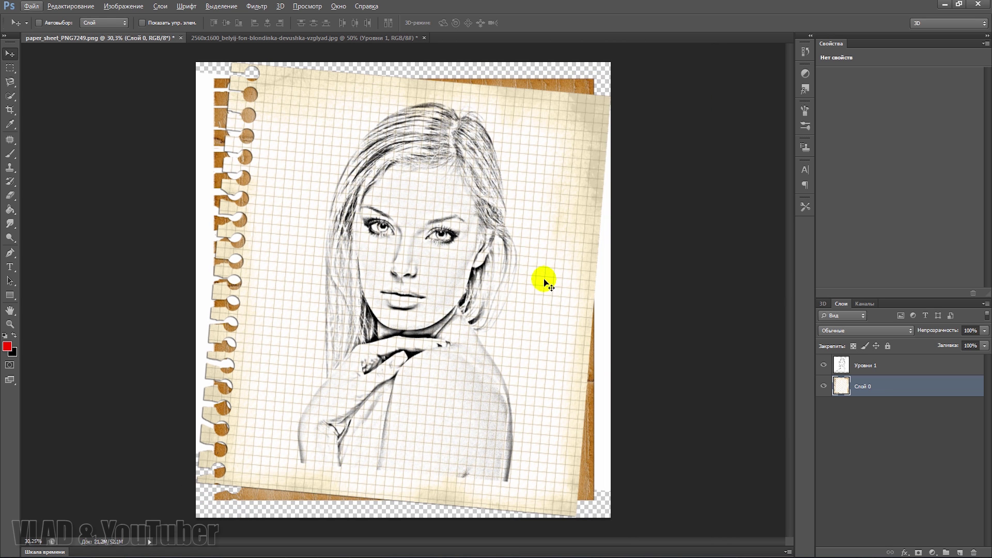
- Try the sketch layer at 67% opacity, then restore it to 100%
{"action": "left_click", "coordinate": [877, 368]}
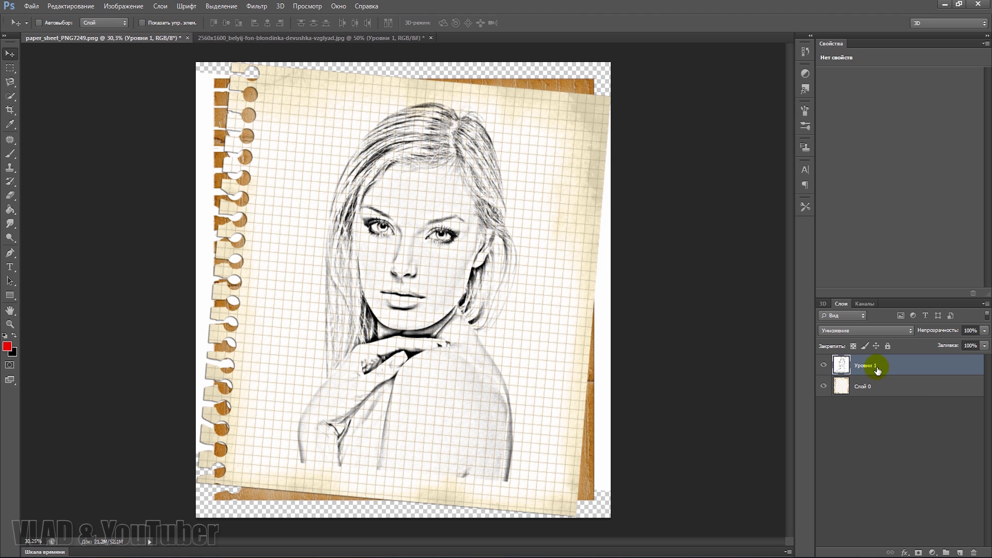
{"action": "left_click", "coordinate": [985, 331]}
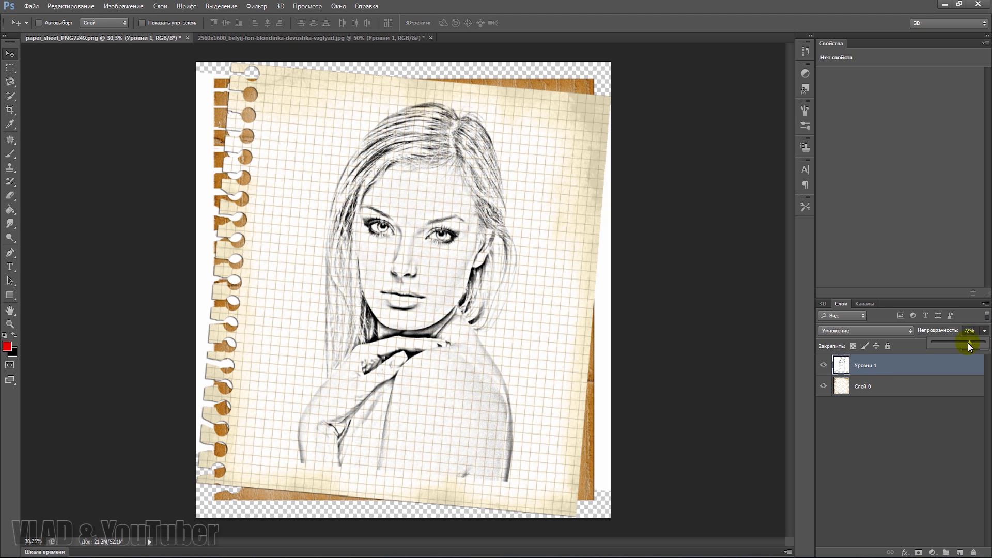
{"action": "left_click_drag", "start_coordinate": [969, 344], "coordinate": [967, 344]}
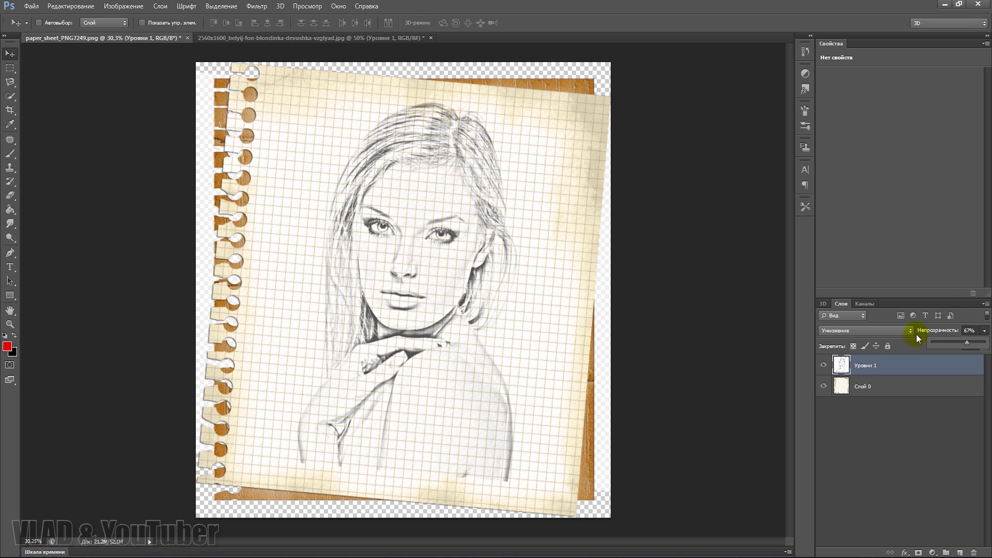
{"action": "left_click_drag", "start_coordinate": [969, 342], "coordinate": [985, 342]}
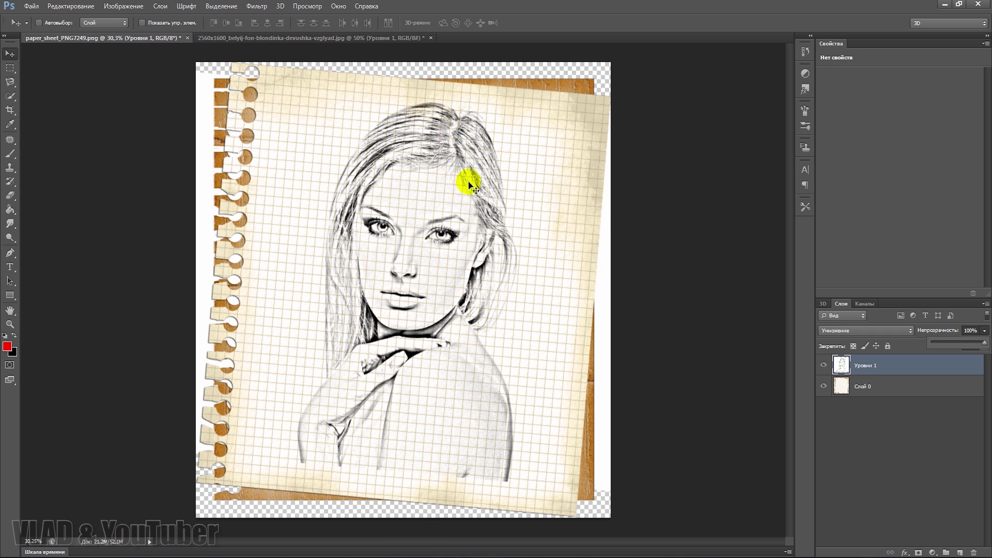
{"action": "key", "text": "alt"}
- Merge the sketch layer Уровни 1 with the paper layer Слой 0
{"action": "left_click", "coordinate": [861, 392], "text": "shift"}
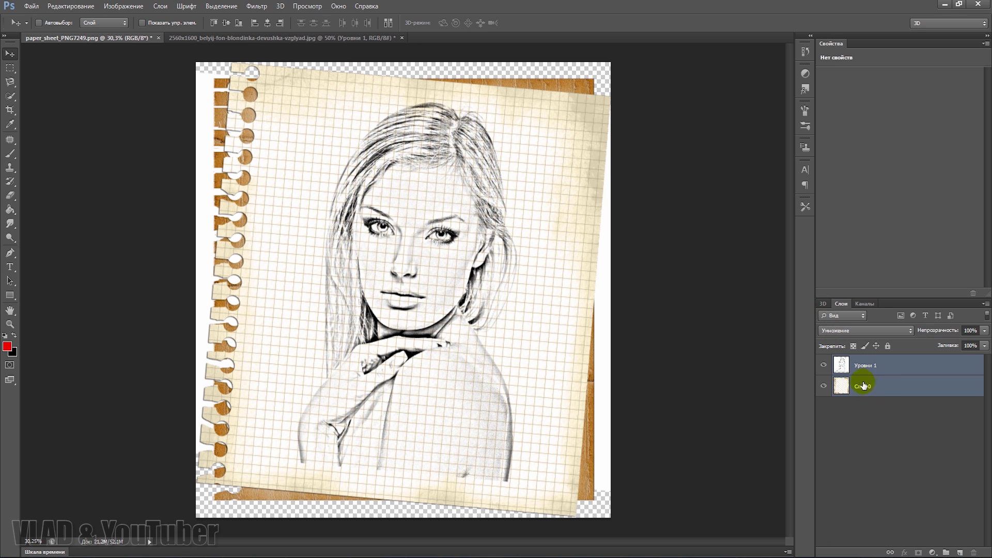
{"action": "right_click", "coordinate": [862, 387]}
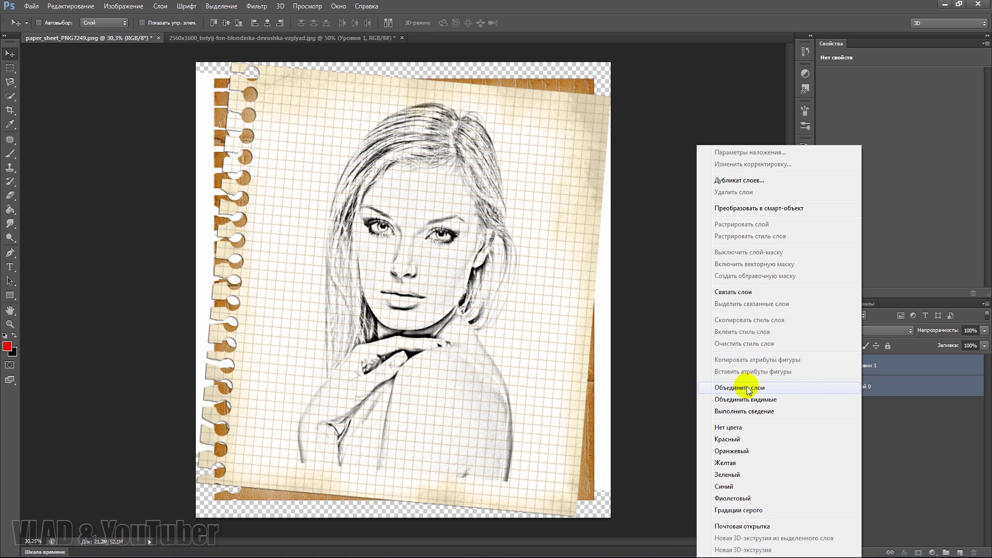
{"action": "left_click", "coordinate": [749, 385]}
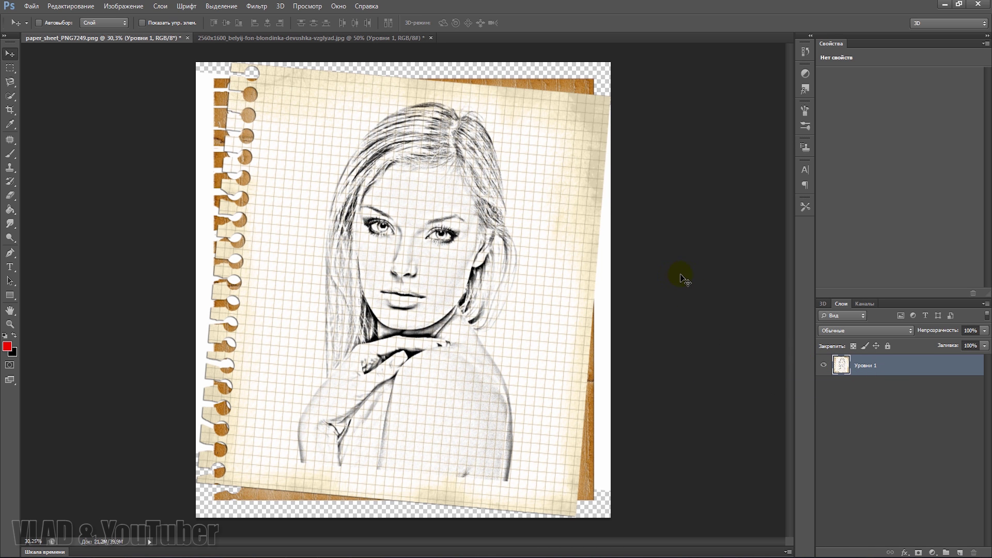
{"action": "scroll", "coordinate": [444, 248], "scroll_direction": "up", "scroll_amount": 2}
{"action": "scroll", "coordinate": [439, 243], "scroll_direction": "up", "scroll_amount": 1}
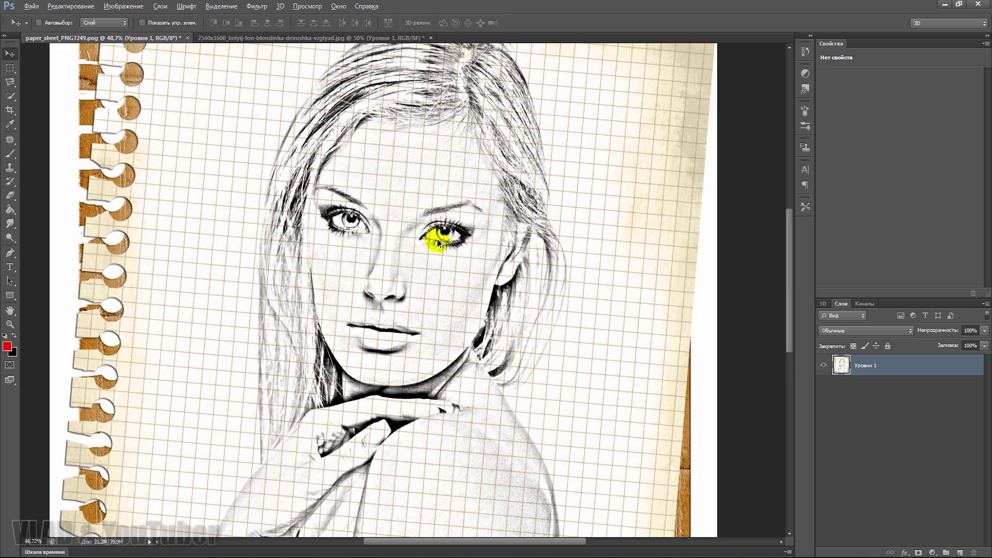
{"action": "scroll", "coordinate": [438, 242], "scroll_direction": "down", "scroll_amount": 2}
{"action": "scroll", "coordinate": [438, 243], "scroll_direction": "down", "scroll_amount": 1}
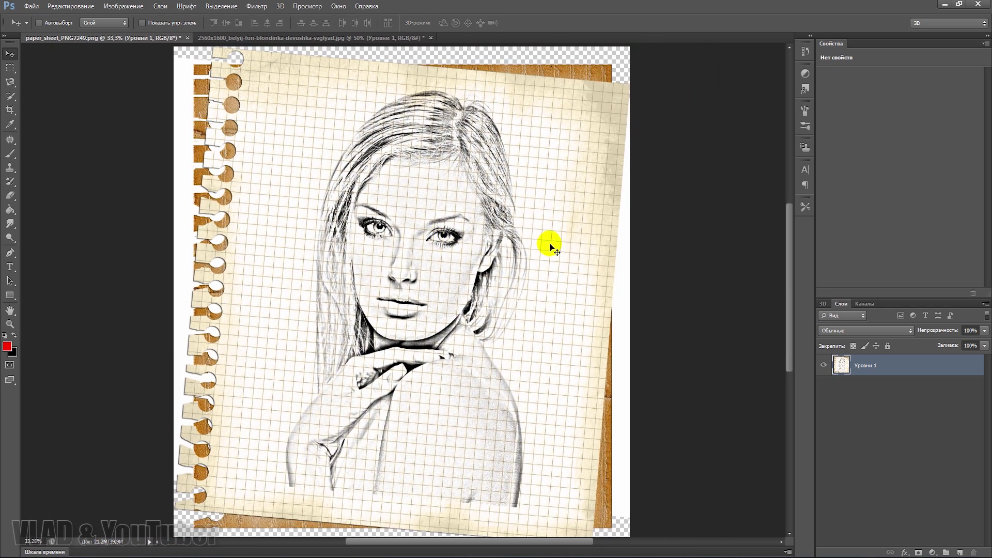
{"action": "scroll", "coordinate": [553, 242], "scroll_direction": "down", "scroll_amount": 1}
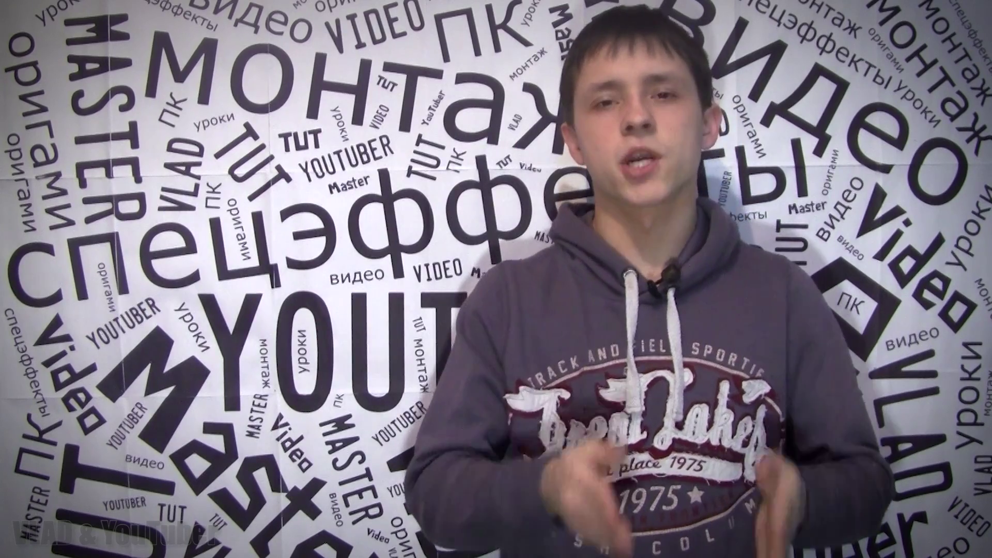